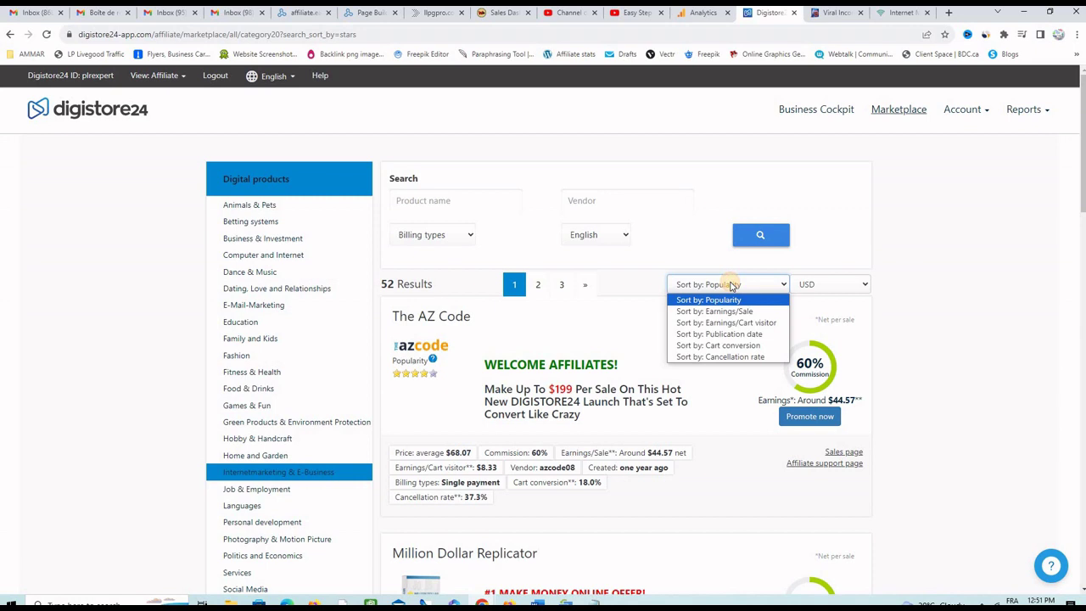
Sort the marketplace results by publication date and open the sales page of the Digital Nomad eBook.
{"action": "left_click", "coordinate": [728, 333]}
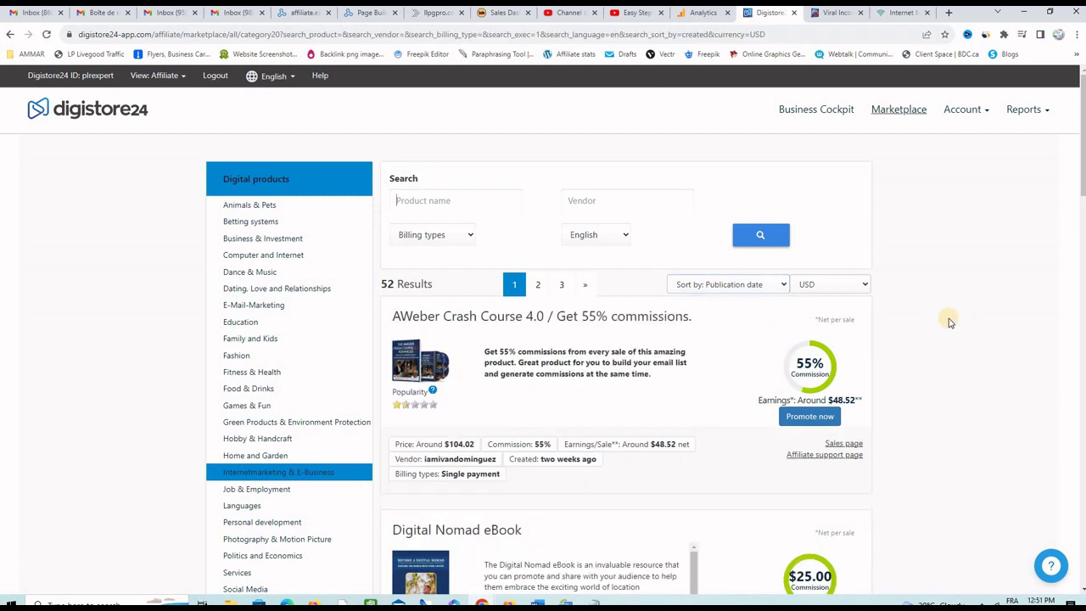
{"action": "scroll", "coordinate": [944, 322], "scroll_direction": "down", "scroll_amount": 2}
{"action": "scroll", "coordinate": [944, 321], "scroll_direction": "down", "scroll_amount": 2}
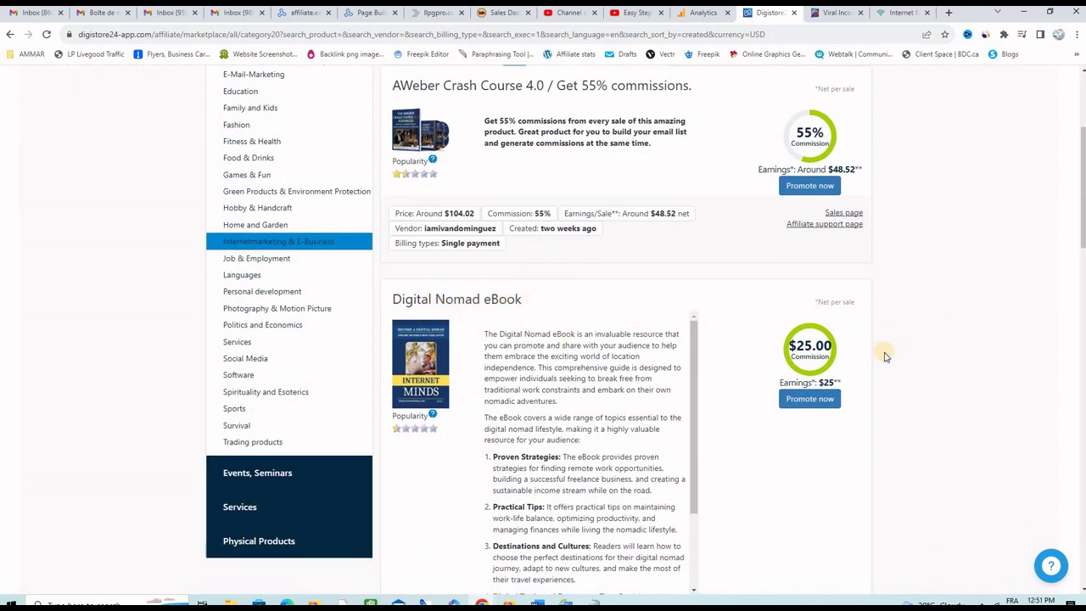
{"action": "scroll", "coordinate": [883, 352], "scroll_direction": "down", "scroll_amount": 3}
{"action": "left_click", "coordinate": [845, 455]}
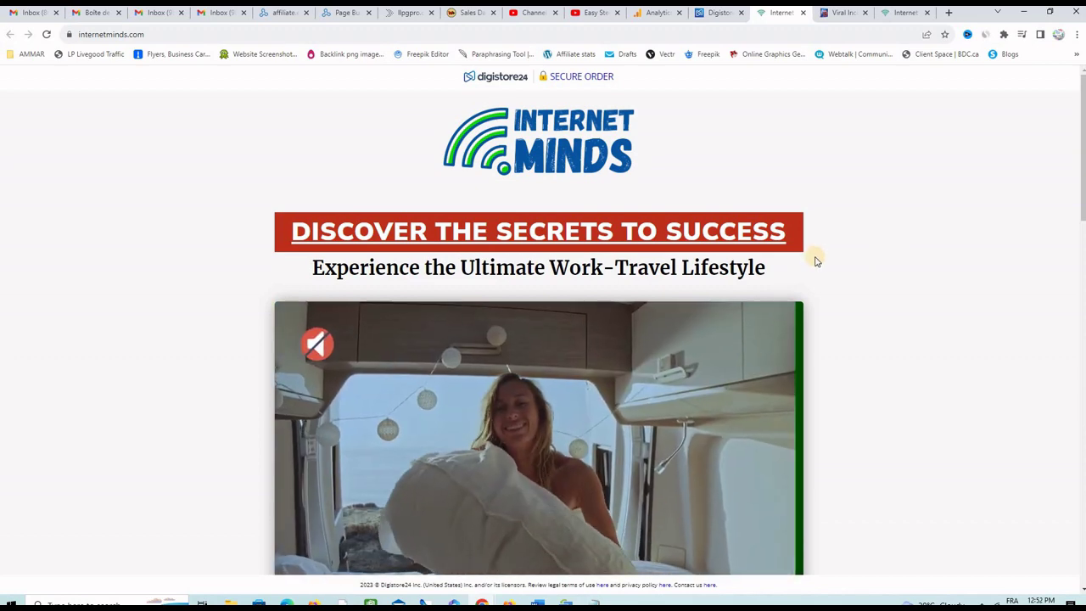
Examine the Internet Minds sales page, including its video, eBook outline, money-back guarantee and purchase offer.
{"action": "scroll", "coordinate": [848, 280], "scroll_direction": "down", "scroll_amount": 2}
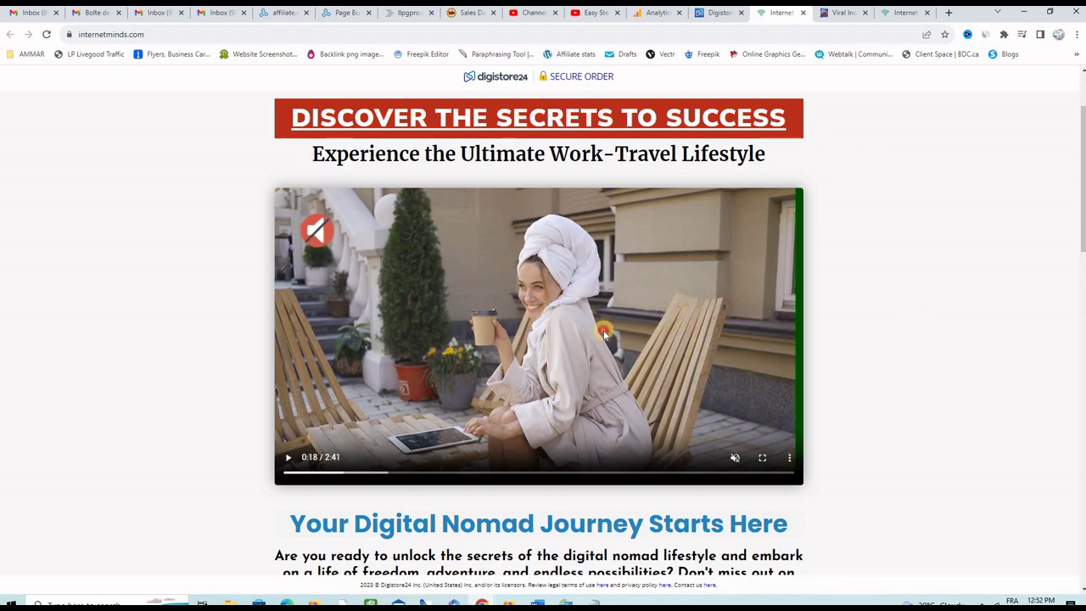
{"action": "scroll", "coordinate": [827, 321], "scroll_direction": "down", "scroll_amount": 1}
{"action": "scroll", "coordinate": [836, 316], "scroll_direction": "down", "scroll_amount": 2}
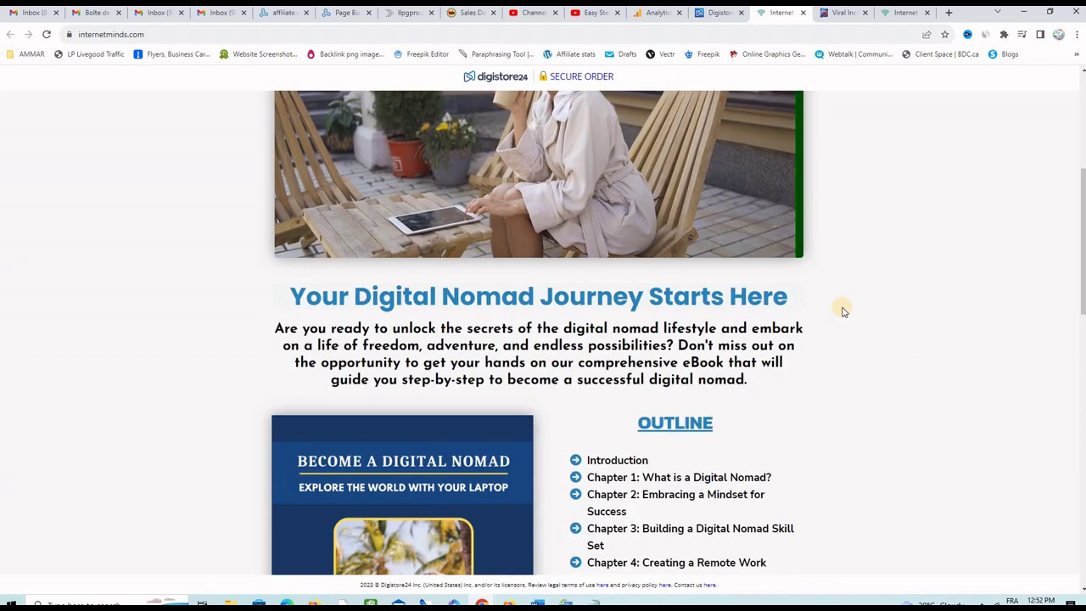
{"action": "scroll", "coordinate": [844, 312], "scroll_direction": "down", "scroll_amount": 4}
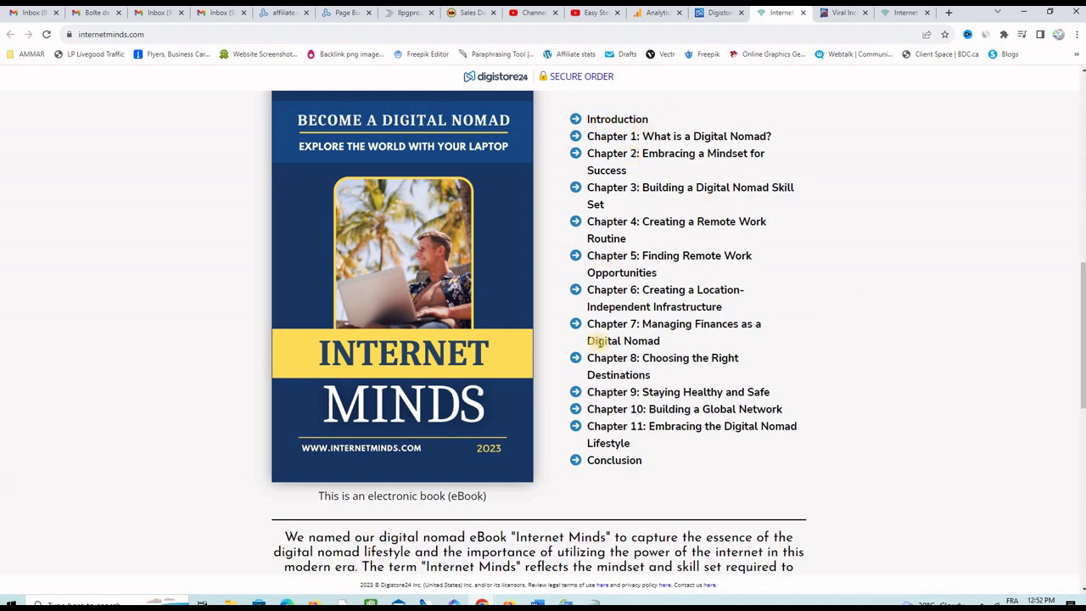
{"action": "scroll", "coordinate": [894, 310], "scroll_direction": "down", "scroll_amount": 8}
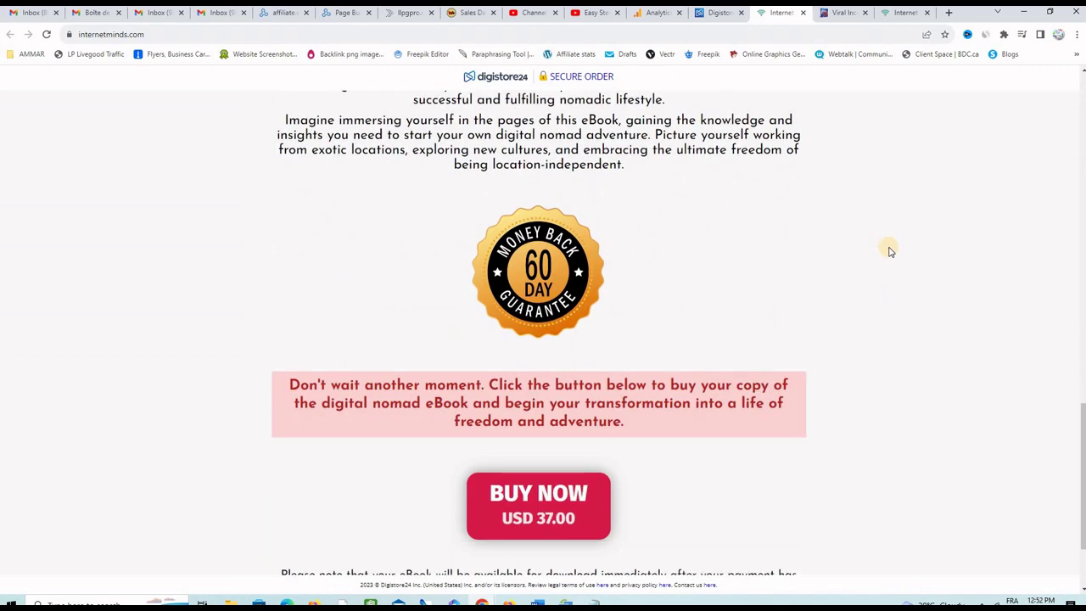
{"action": "scroll", "coordinate": [883, 272], "scroll_direction": "down", "scroll_amount": 2}
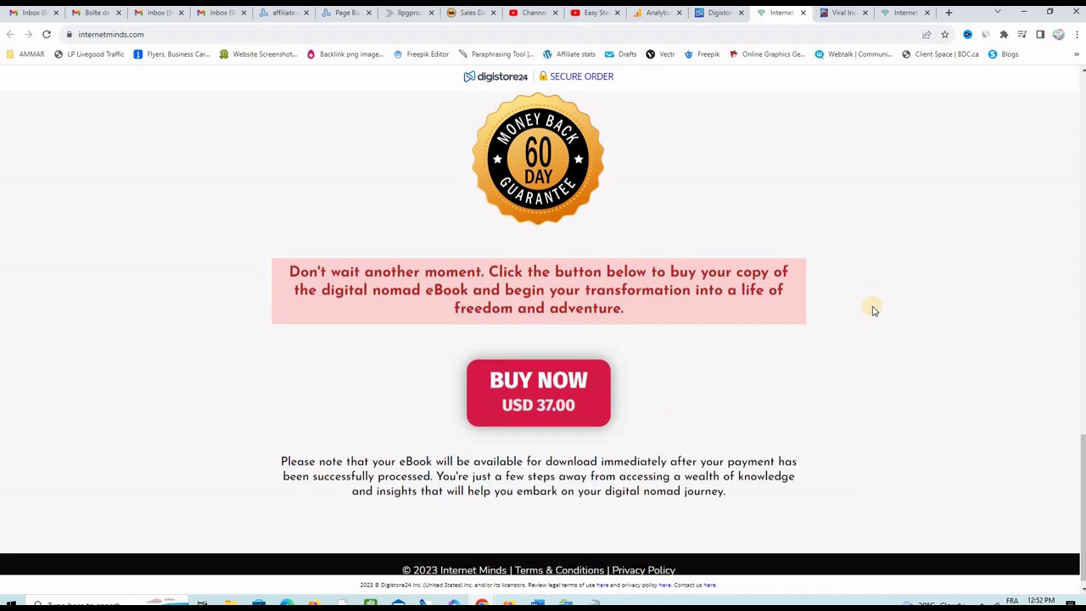
{"action": "scroll", "coordinate": [874, 311], "scroll_direction": "up", "scroll_amount": 2}
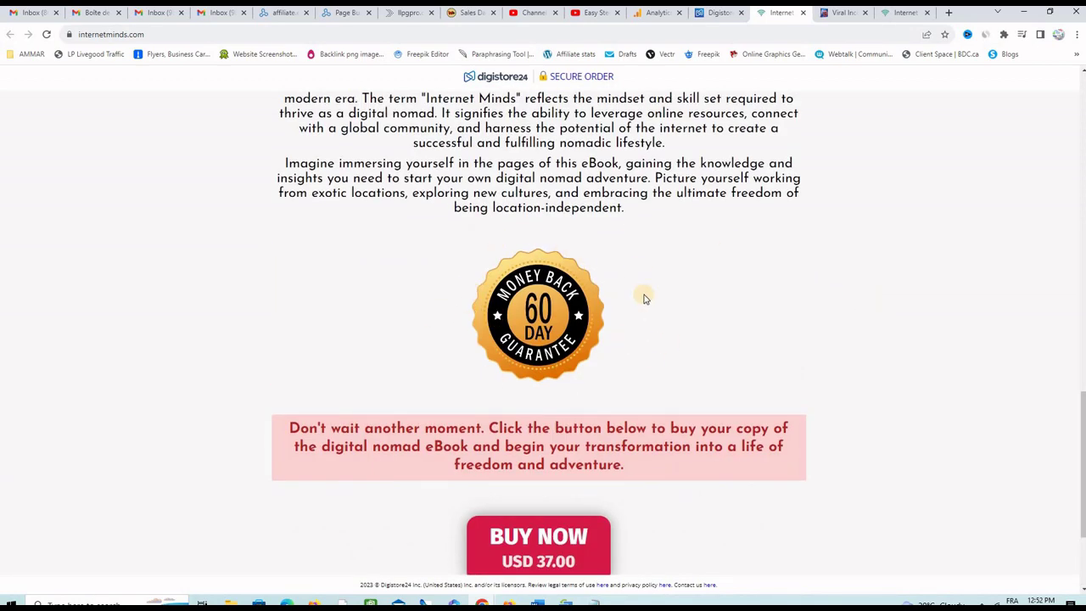
{"action": "scroll", "coordinate": [994, 356], "scroll_direction": "up", "scroll_amount": 10}
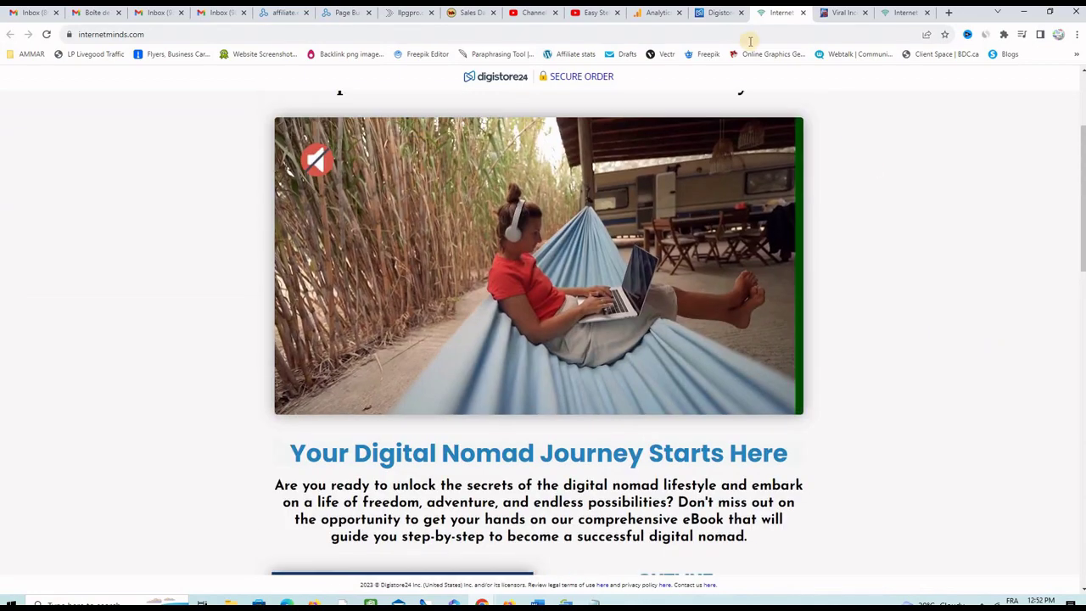
Open the Digital Nomad eBook's affiliate support page from the marketplace listing and review its program overview and promotional creatives.
{"action": "left_click", "coordinate": [720, 13]}
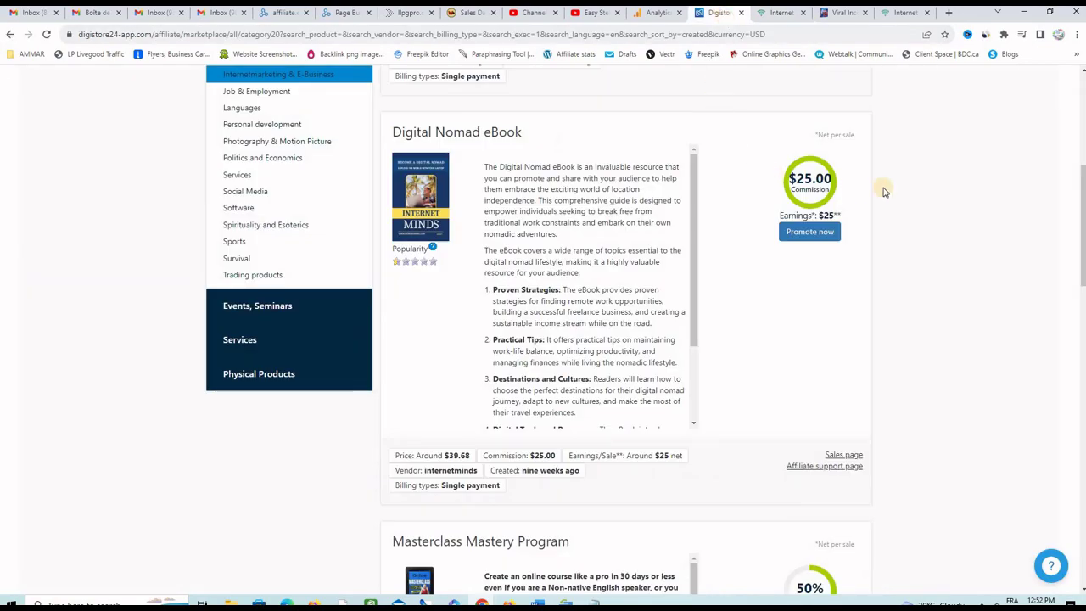
{"action": "scroll", "coordinate": [911, 235], "scroll_direction": "up", "scroll_amount": 2}
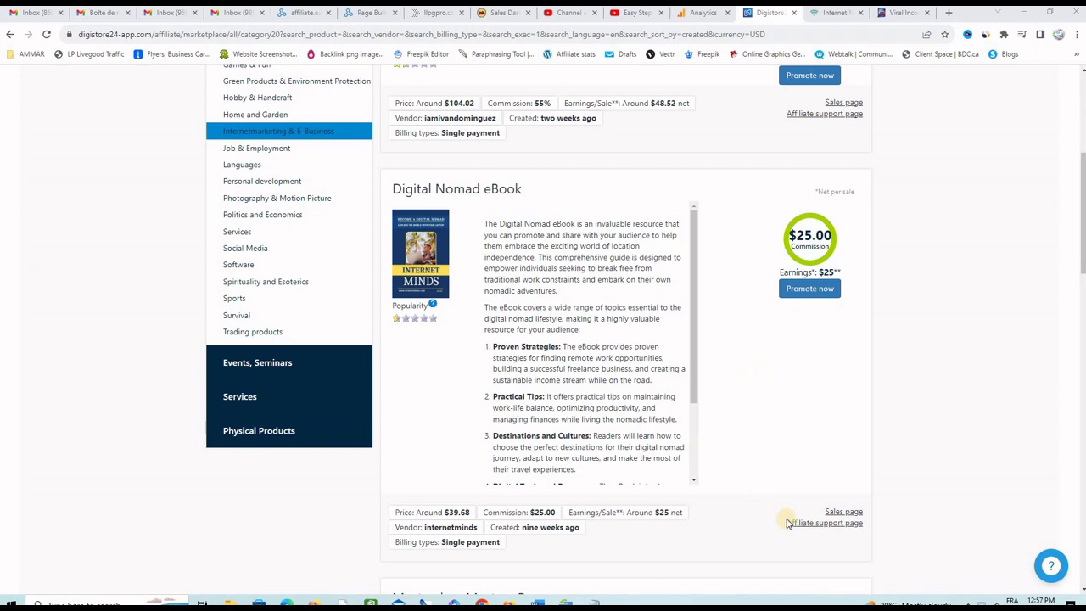
{"action": "left_click", "coordinate": [802, 524]}
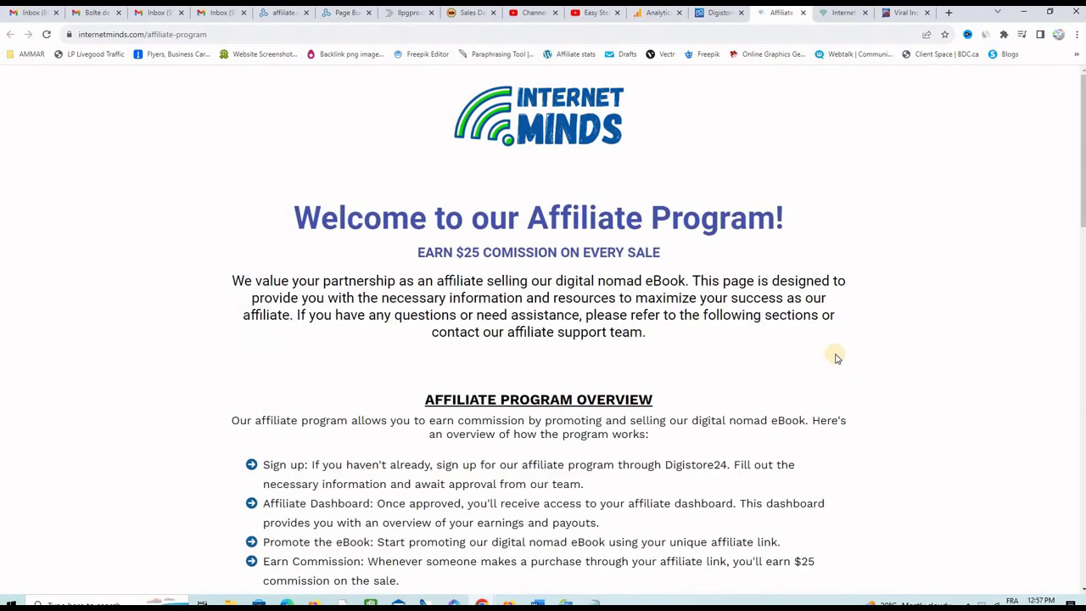
{"action": "scroll", "coordinate": [768, 297], "scroll_direction": "down", "scroll_amount": 5}
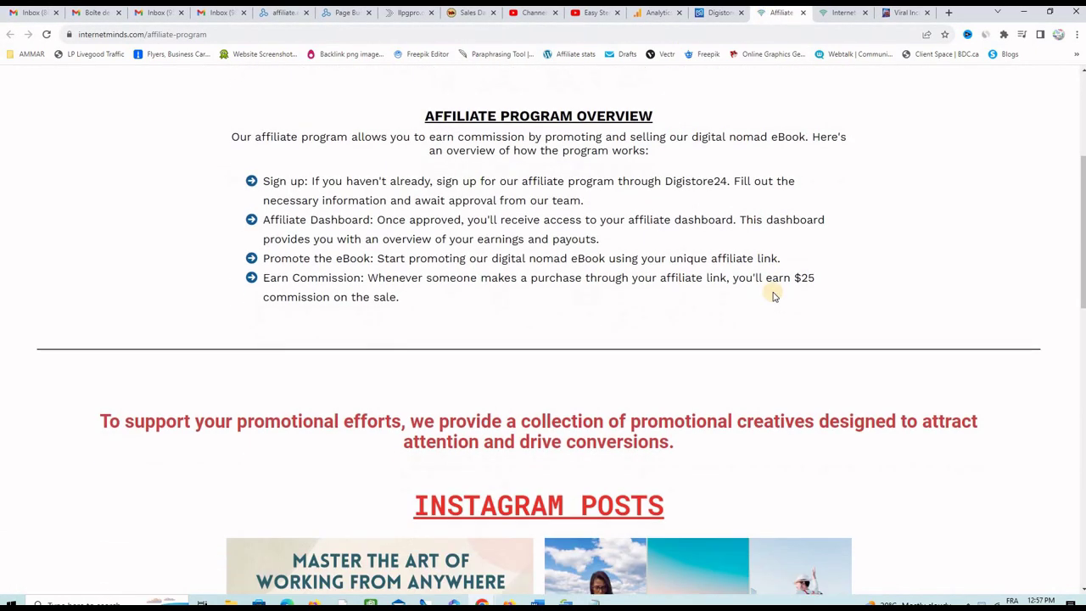
{"action": "scroll", "coordinate": [772, 295], "scroll_direction": "down", "scroll_amount": 3}
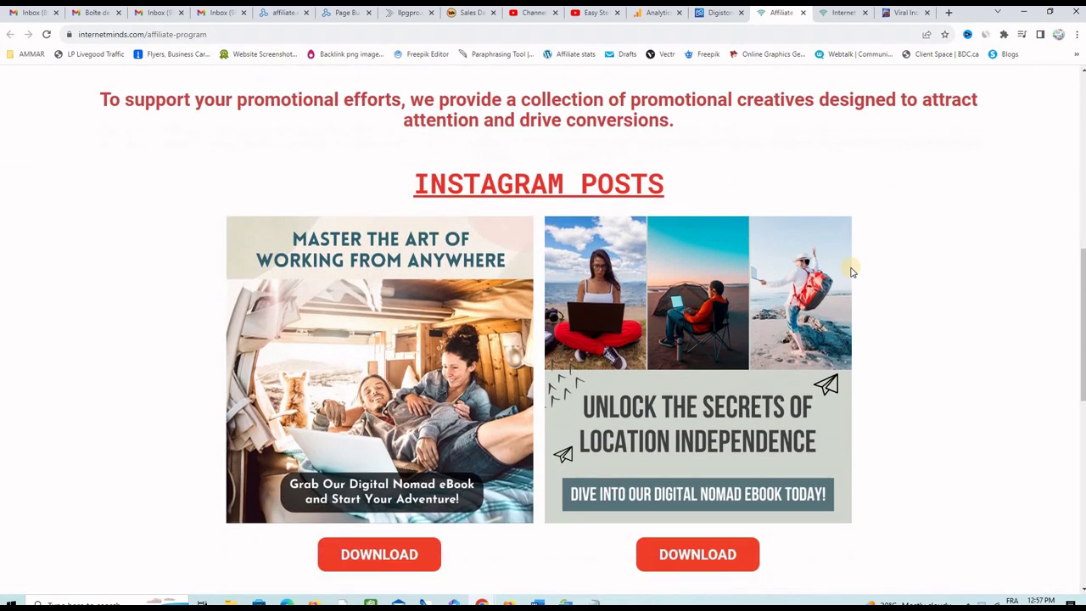
{"action": "scroll", "coordinate": [989, 274], "scroll_direction": "down", "scroll_amount": 4}
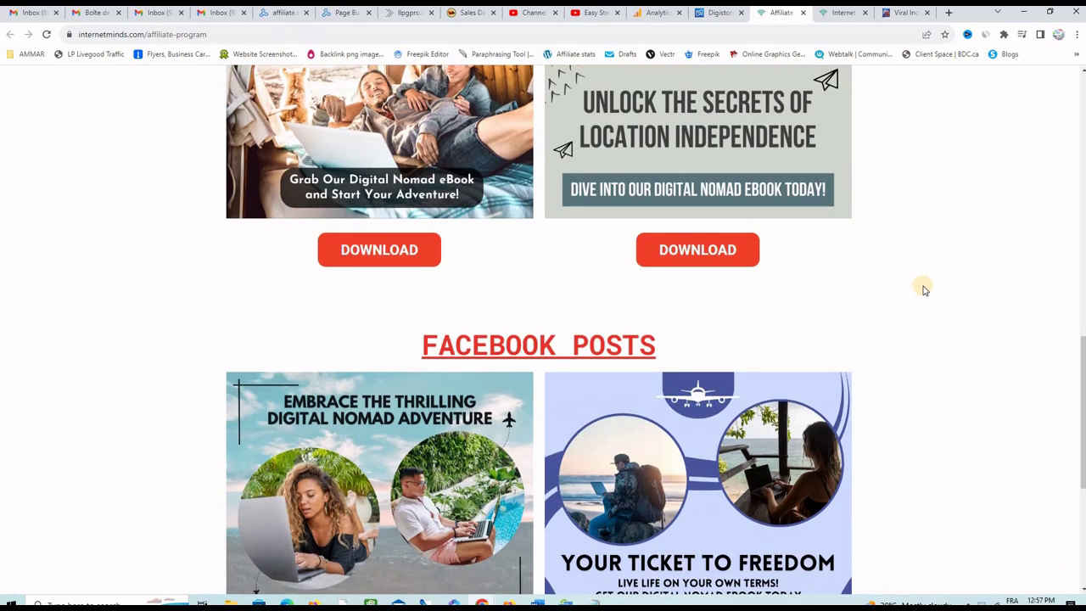
{"action": "scroll", "coordinate": [917, 289], "scroll_direction": "down", "scroll_amount": 2}
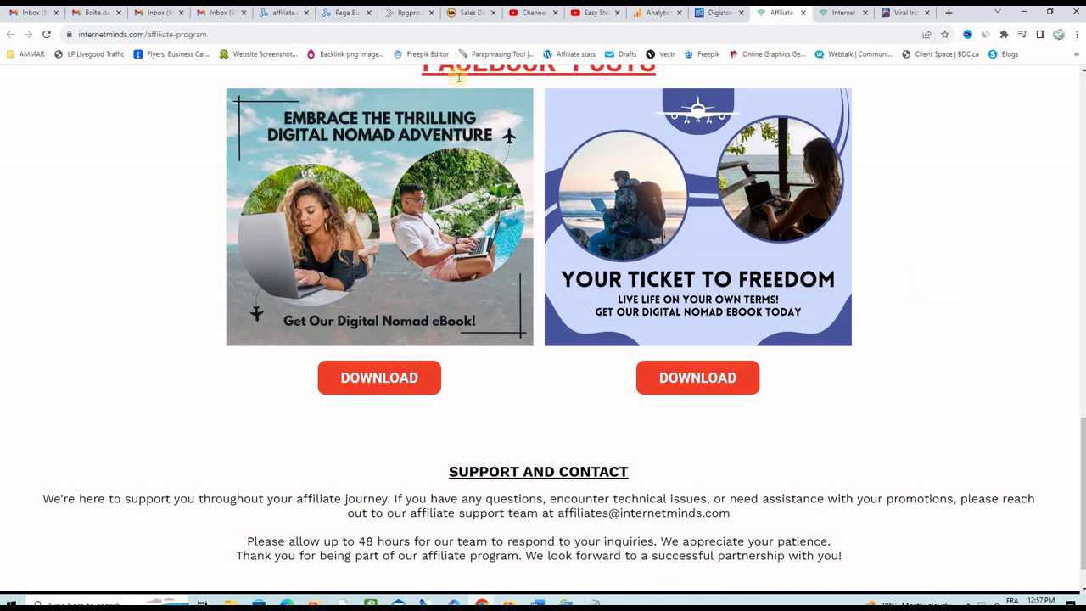
View the llpgpro.com capture page and switch to the ChatGPT conversation about its headlines.
{"action": "left_click", "coordinate": [404, 14]}
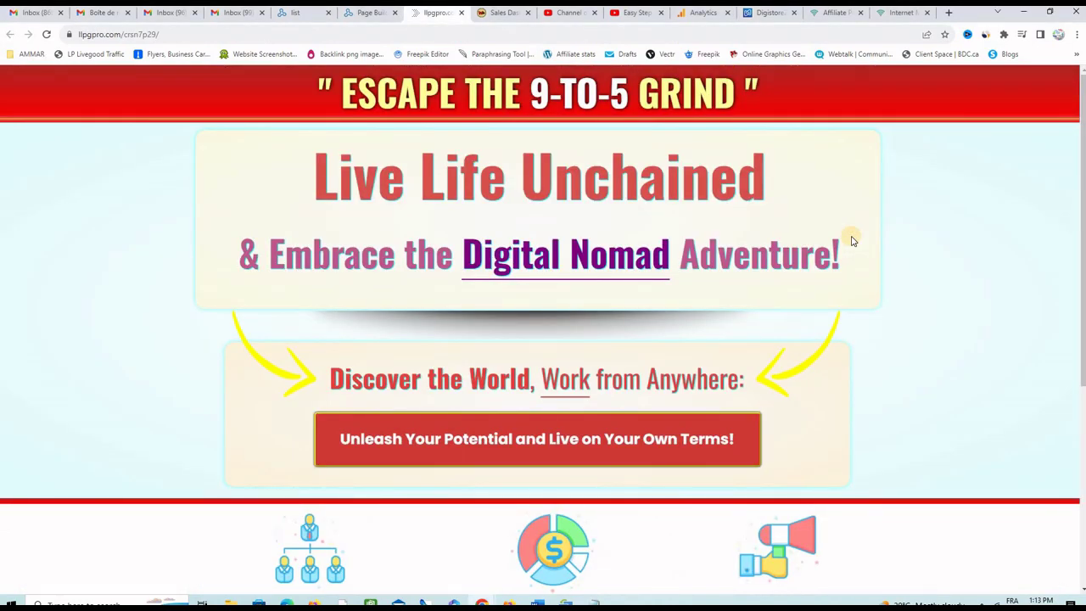
{"action": "left_click", "coordinate": [483, 604]}
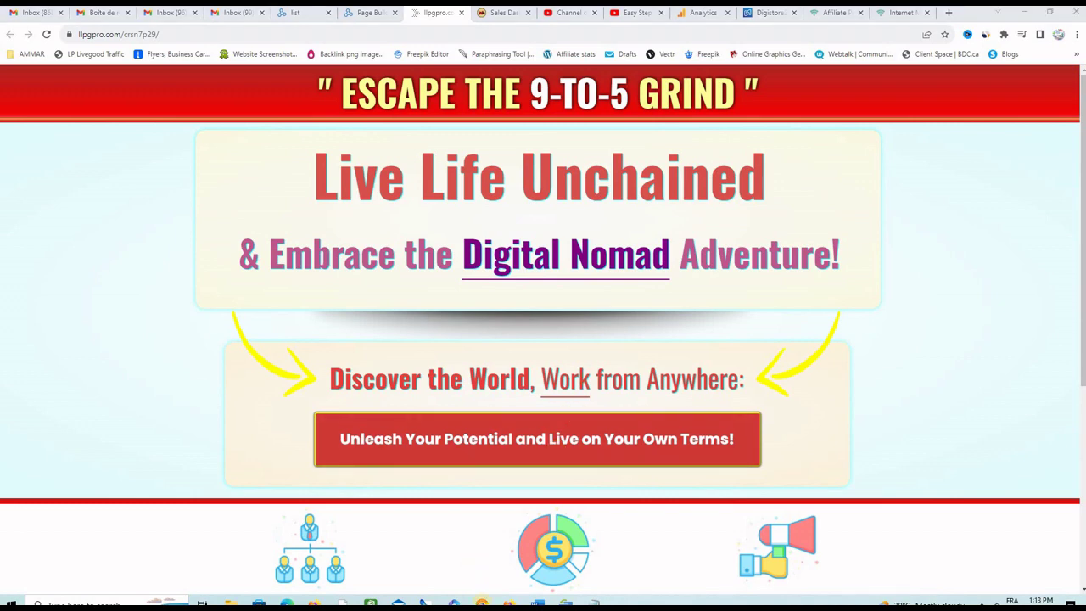
{"action": "left_click", "coordinate": [533, 558]}
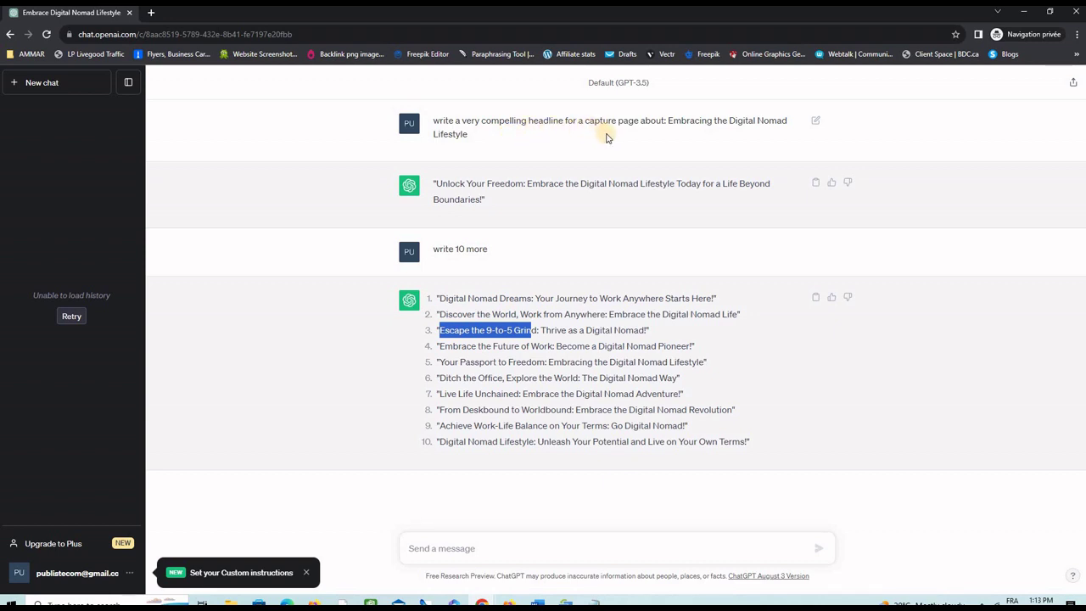
Examine the ChatGPT capture page headline prompt, the "write 10 more" follow-up and the suggested headline "Escape the 9-to-5 Grind".
{"action": "left_click", "coordinate": [668, 121]}
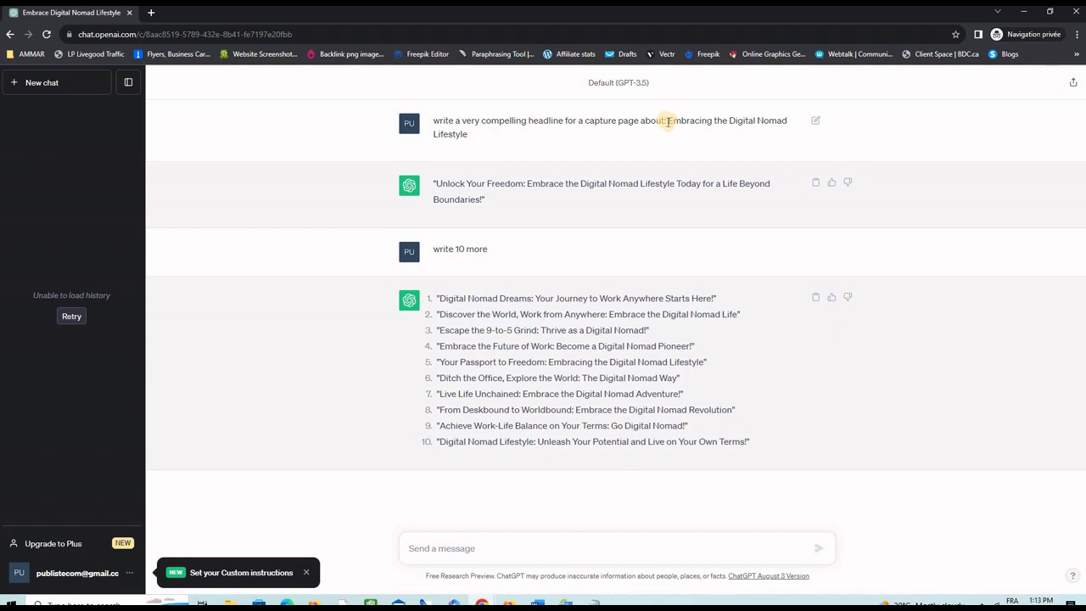
{"action": "left_click_drag", "start_coordinate": [672, 120], "coordinate": [688, 139]}
{"action": "left_click", "coordinate": [674, 122]}
{"action": "left_click", "coordinate": [440, 184]}
{"action": "left_click_drag", "start_coordinate": [440, 184], "coordinate": [517, 199]}
{"action": "left_click", "coordinate": [497, 198]}
{"action": "left_click_drag", "start_coordinate": [434, 250], "coordinate": [510, 252]}
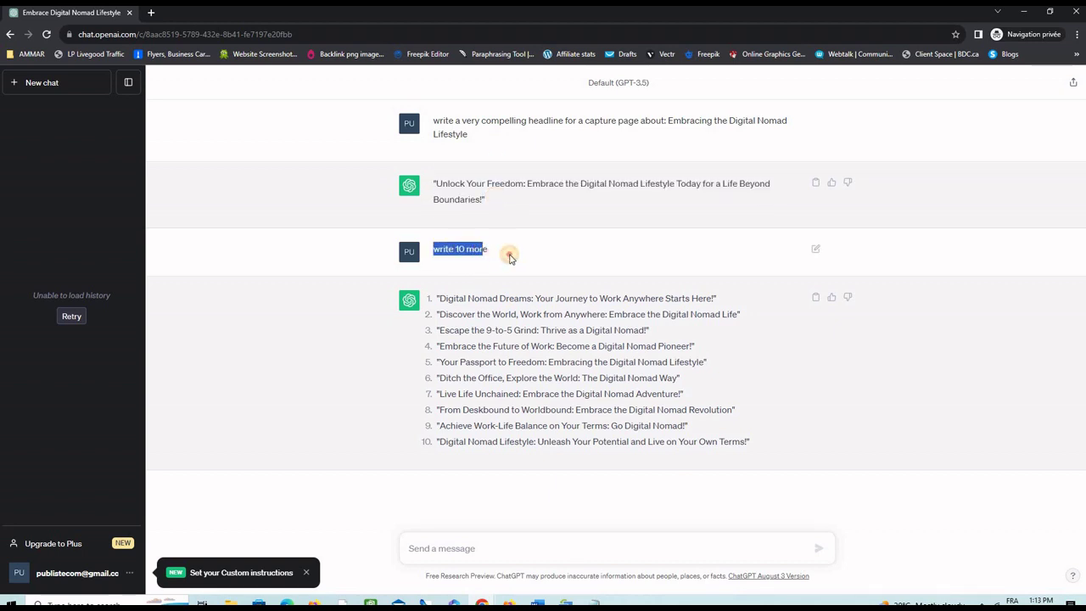
{"action": "left_click", "coordinate": [509, 252]}
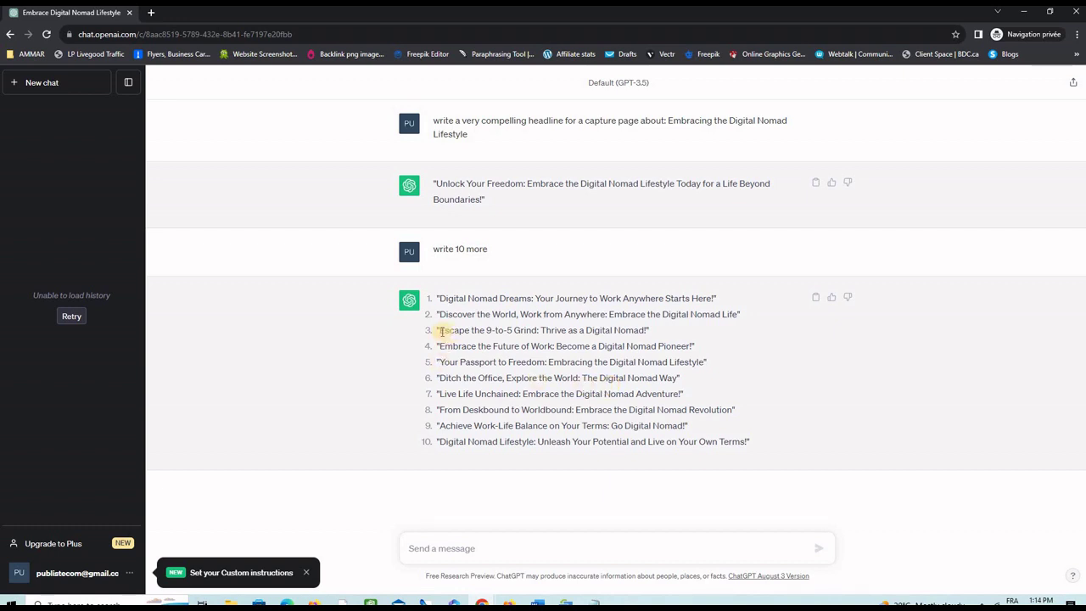
{"action": "left_click_drag", "start_coordinate": [441, 332], "coordinate": [540, 333]}
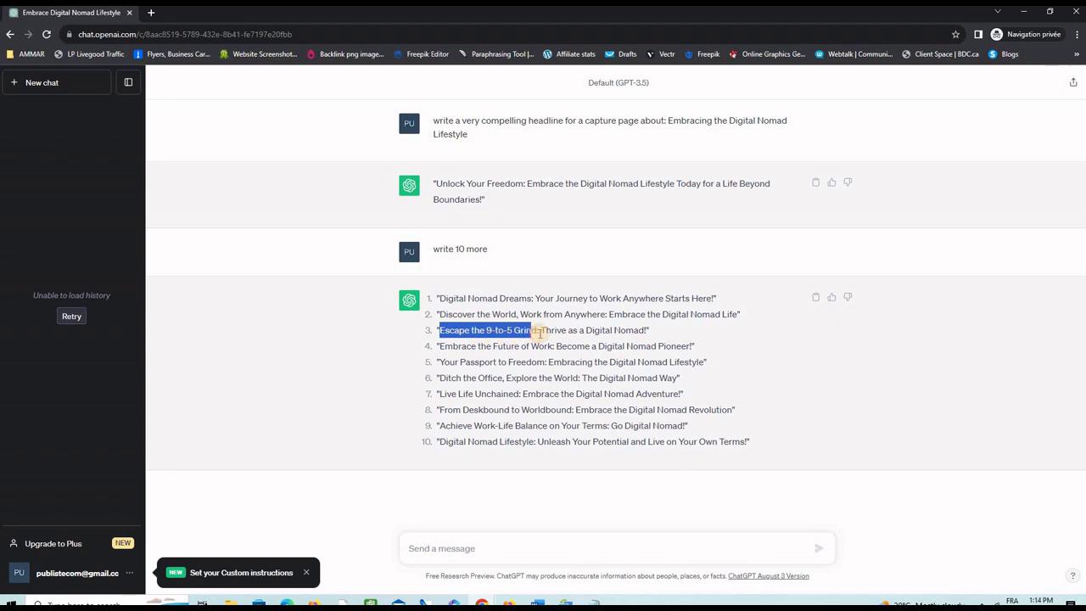
{"action": "left_click", "coordinate": [532, 332]}
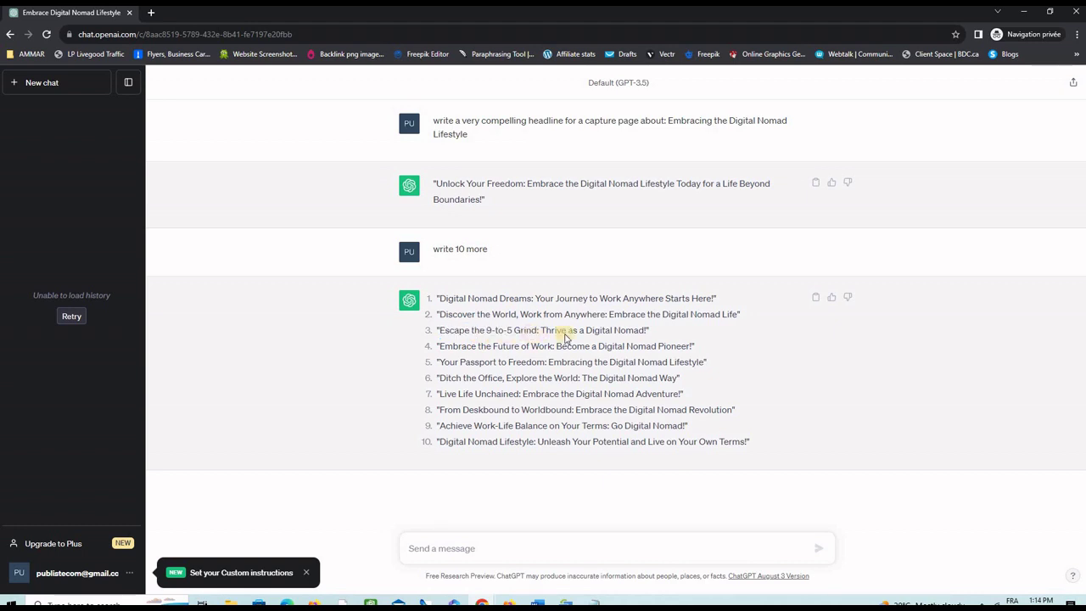
Return to the capture page, review its sections and follow the "Unleash Your Potential and Live on Your Own Terms!" link.
{"action": "left_click", "coordinate": [482, 603]}
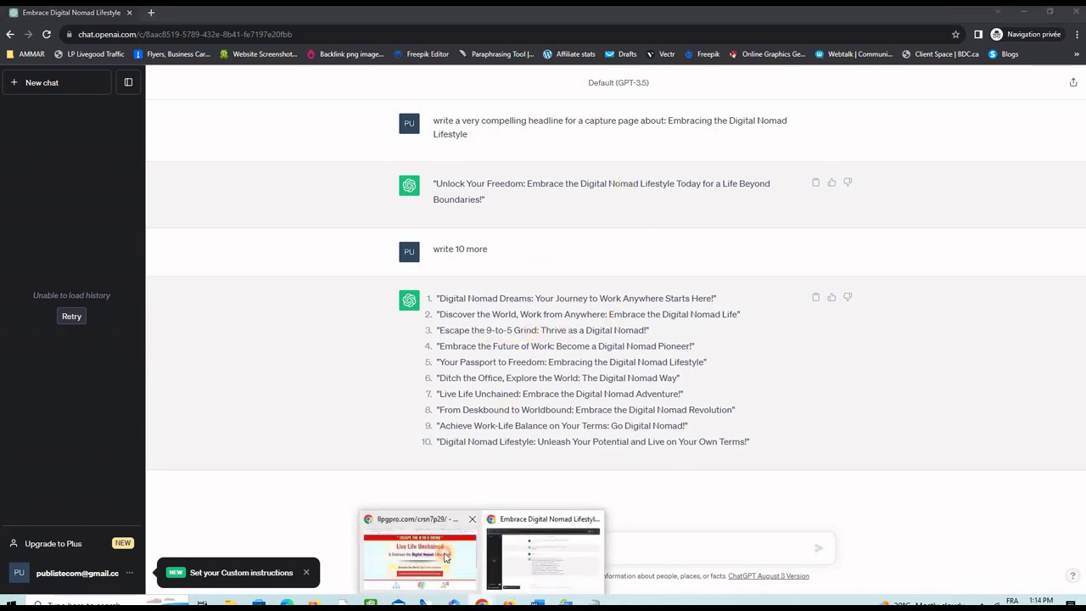
{"action": "left_click", "coordinate": [419, 557]}
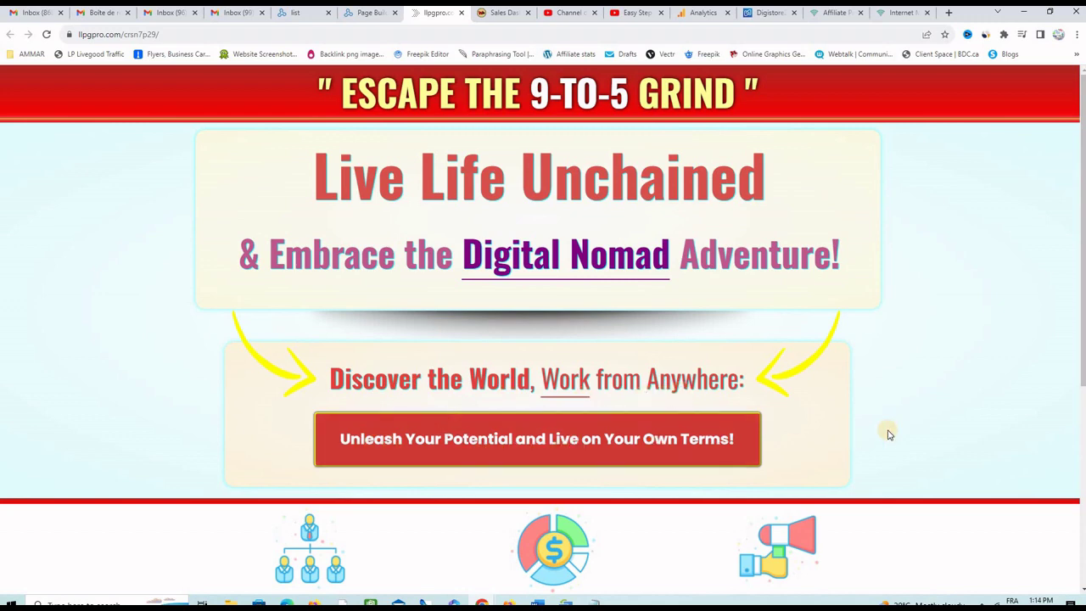
{"action": "scroll", "coordinate": [901, 402], "scroll_direction": "down", "scroll_amount": 3}
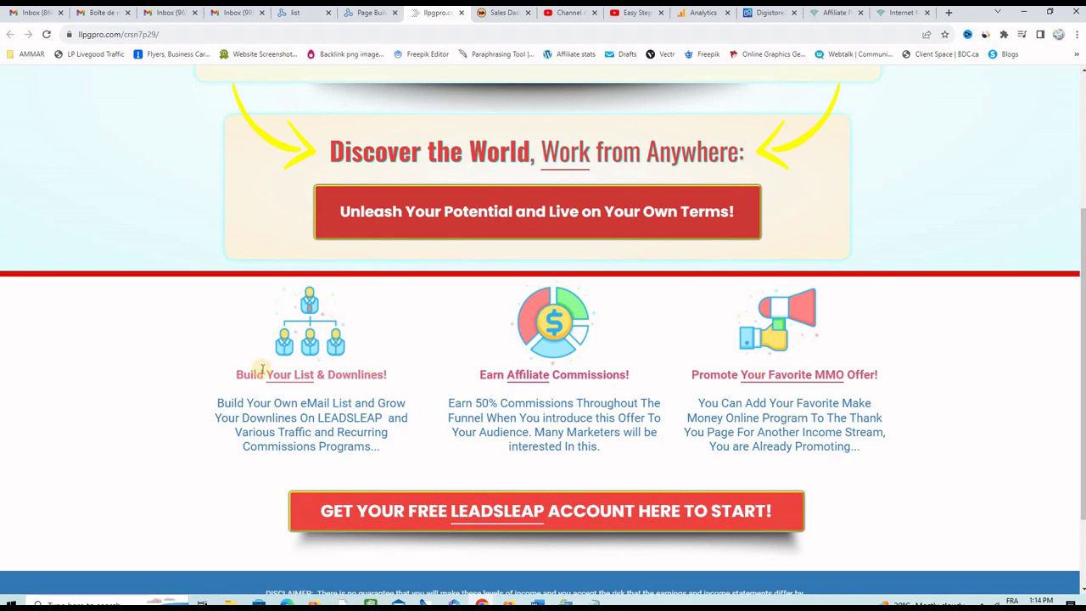
{"action": "scroll", "coordinate": [909, 409], "scroll_direction": "up", "scroll_amount": 3}
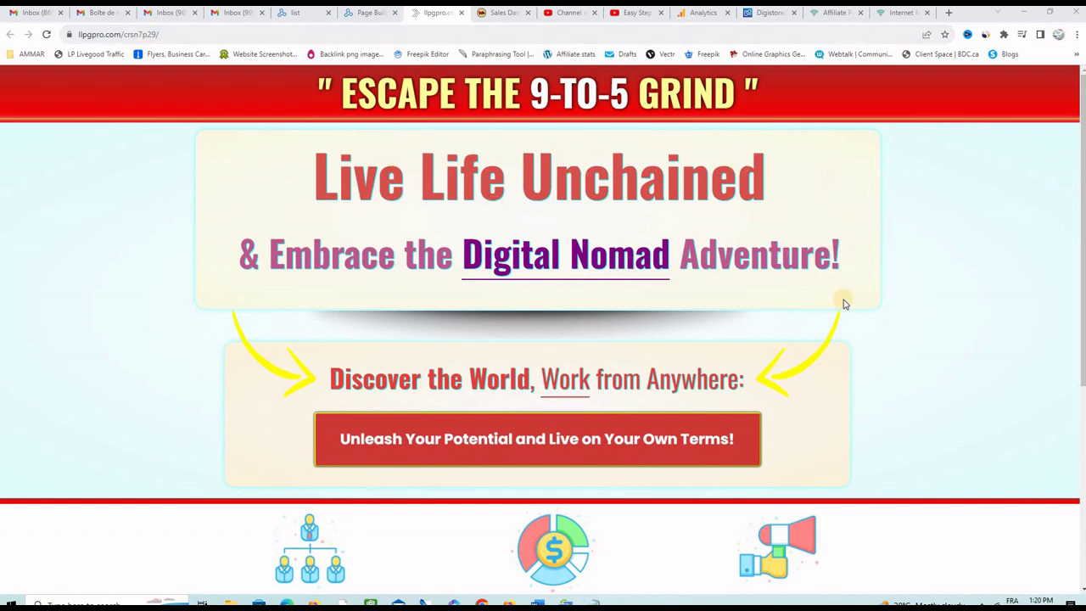
{"action": "left_click", "coordinate": [510, 433]}
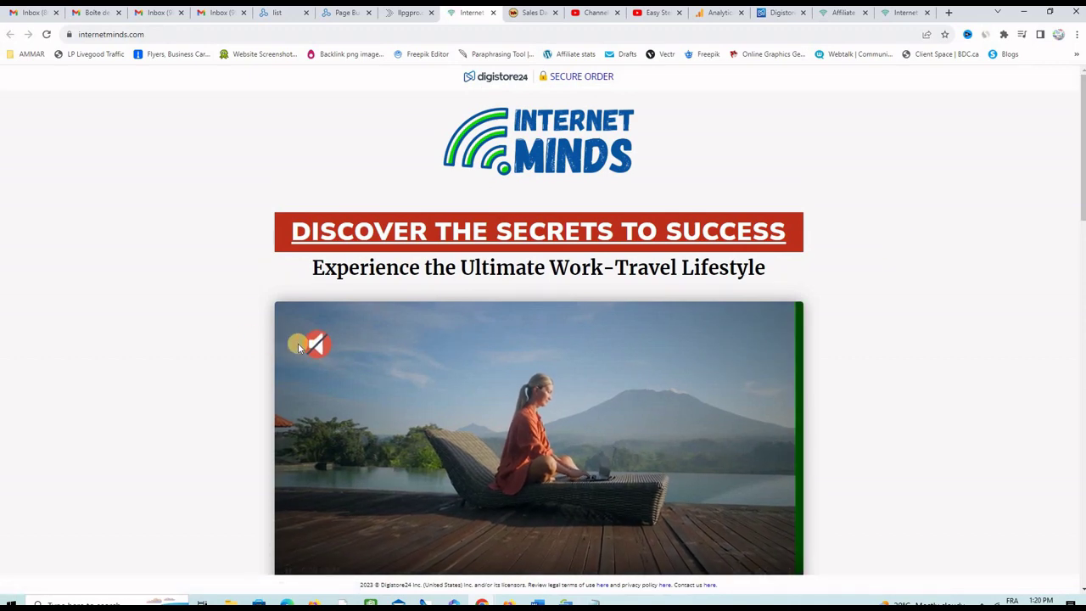
Play the sales video briefly with sound and review the Internet Minds page down to its purchase offer.
{"action": "left_click", "coordinate": [298, 347]}
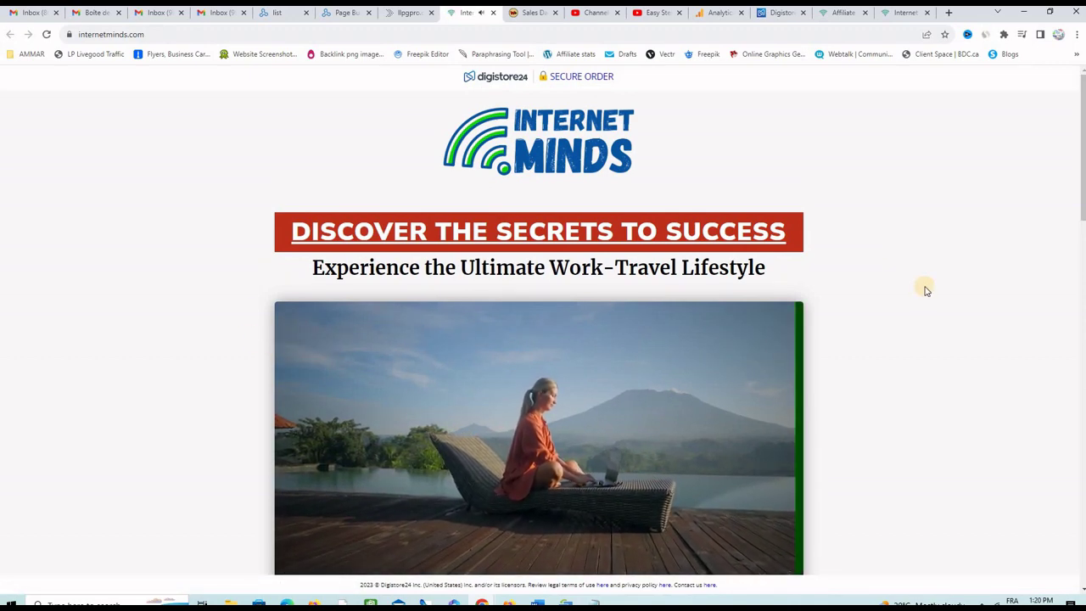
{"action": "scroll", "coordinate": [927, 291], "scroll_direction": "down", "scroll_amount": 3}
{"action": "scroll", "coordinate": [927, 291], "scroll_direction": "up", "scroll_amount": 3}
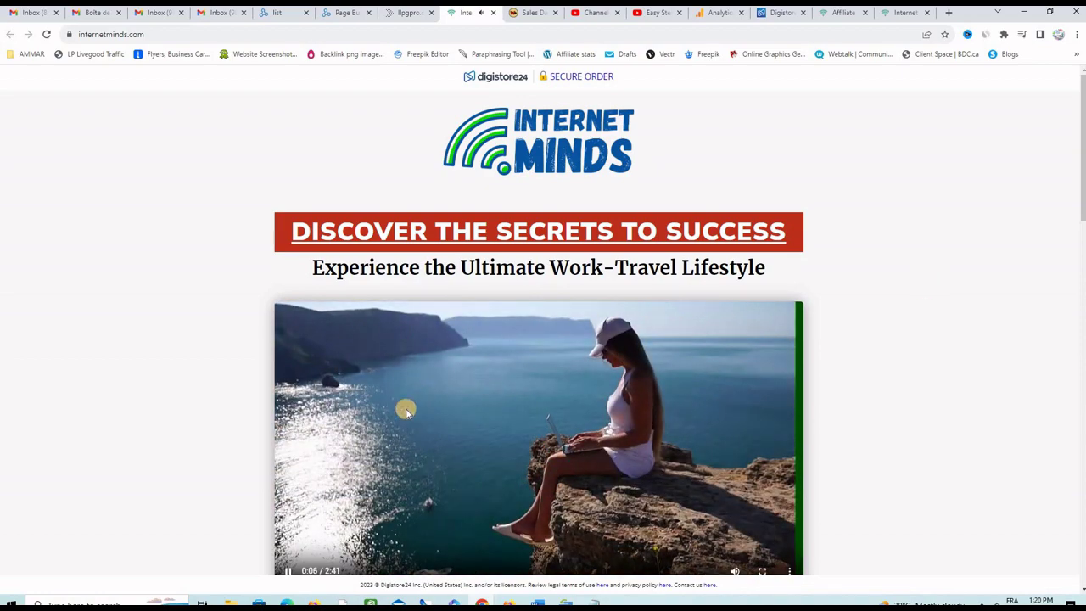
{"action": "left_click", "coordinate": [487, 399]}
{"action": "scroll", "coordinate": [838, 353], "scroll_direction": "down", "scroll_amount": 12}
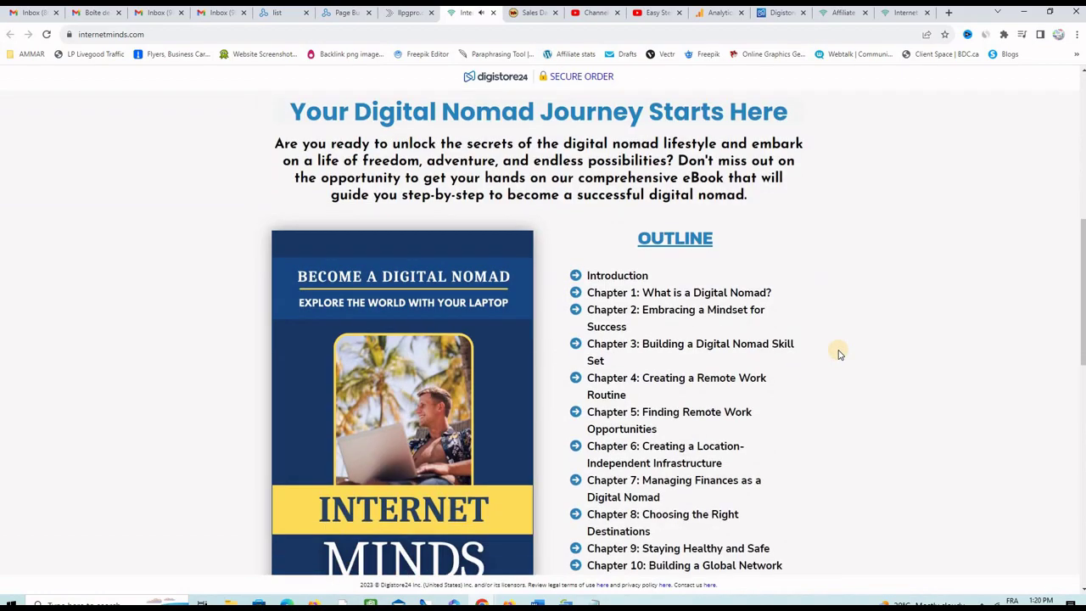
{"action": "scroll", "coordinate": [838, 353], "scroll_direction": "down", "scroll_amount": 2}
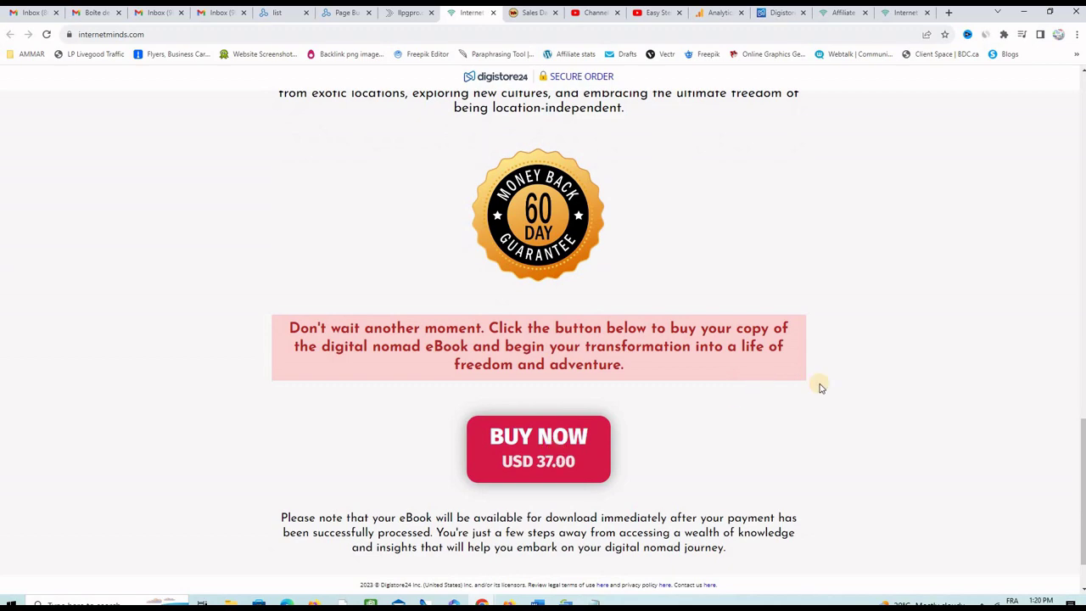
{"action": "scroll", "coordinate": [819, 382], "scroll_direction": "up", "scroll_amount": 6}
{"action": "scroll", "coordinate": [821, 387], "scroll_direction": "up", "scroll_amount": 8}
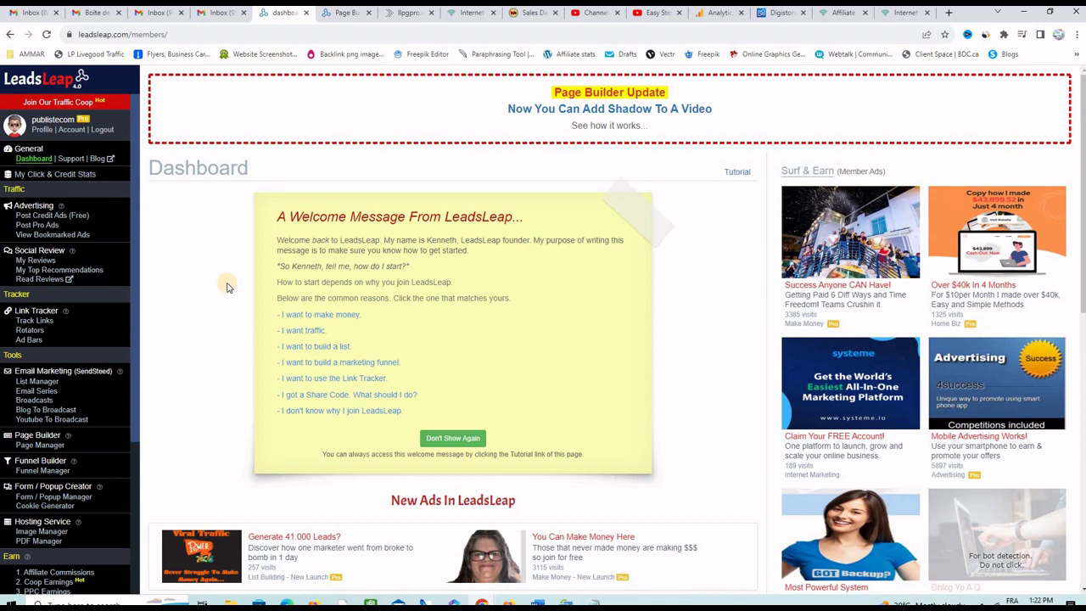
Open the LeadsLeap Page Manager and add a new page named NOMAD.
{"action": "left_click", "coordinate": [40, 445]}
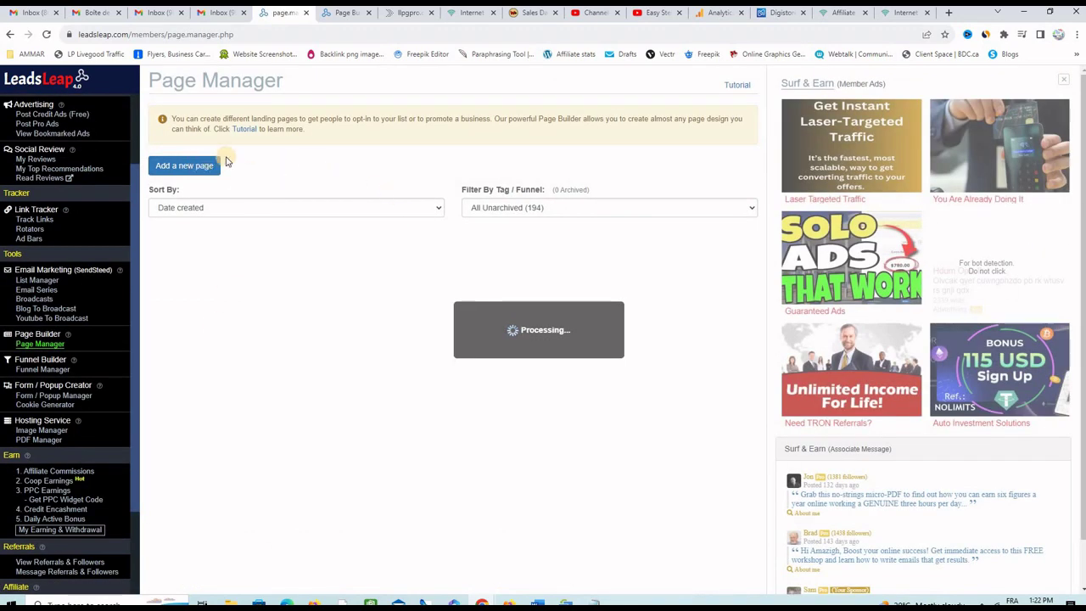
{"action": "left_click", "coordinate": [206, 167]}
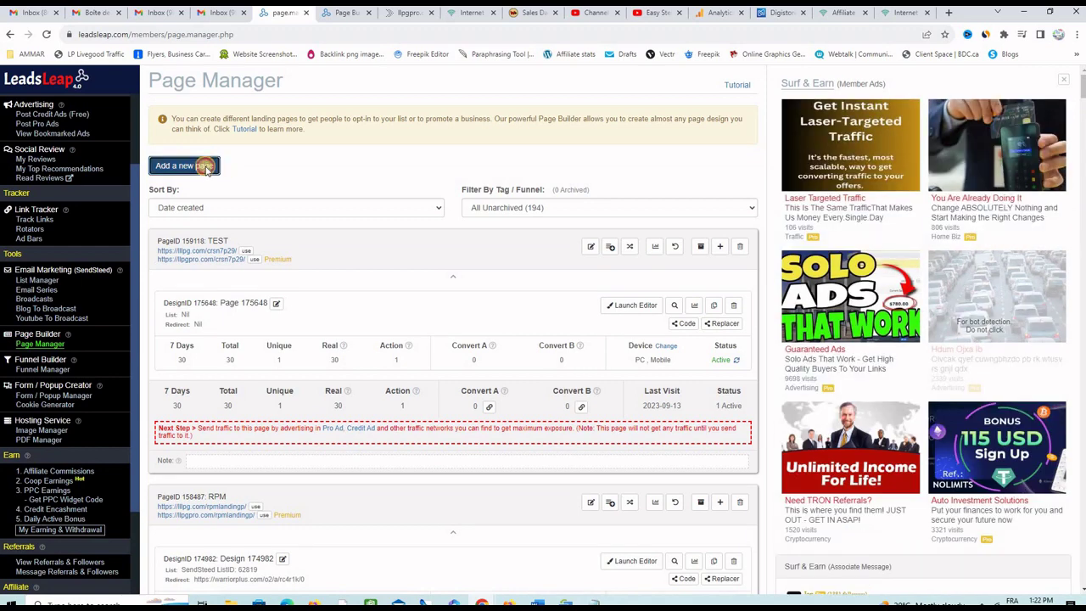
{"action": "left_click", "coordinate": [405, 150]}
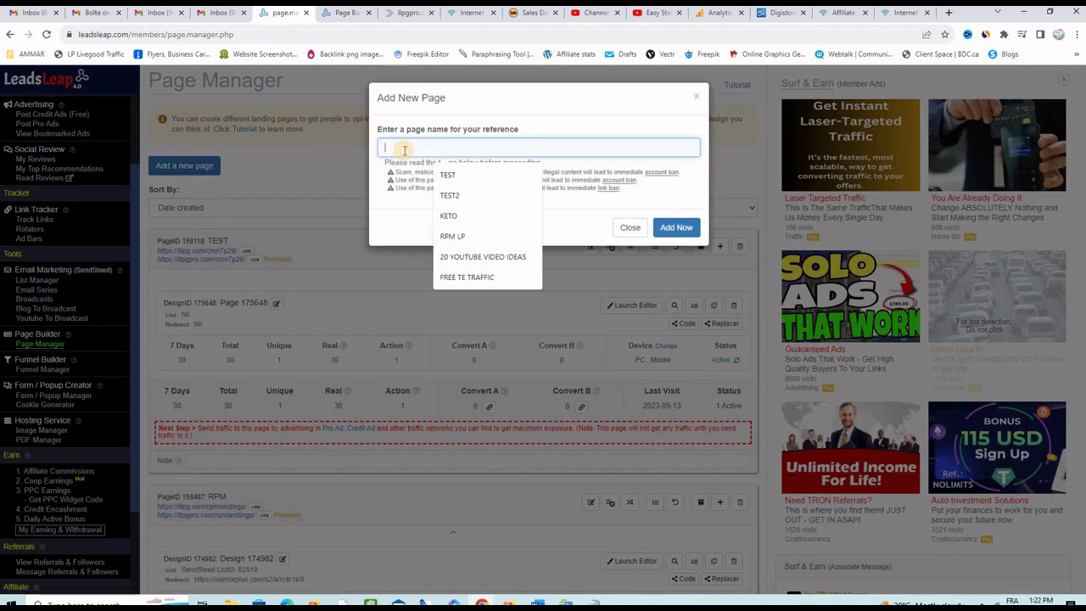
{"action": "type", "text": "nC"}
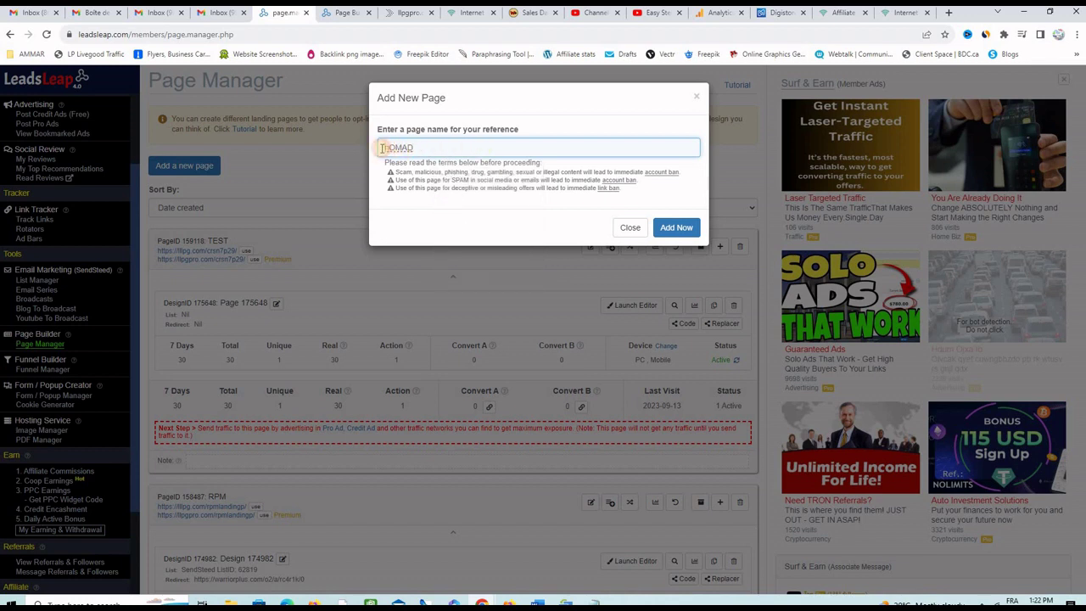
{"action": "left_click_drag", "start_coordinate": [391, 149], "coordinate": [385, 149]}
{"action": "type", "text": "N"}
{"action": "left_click", "coordinate": [670, 228]}
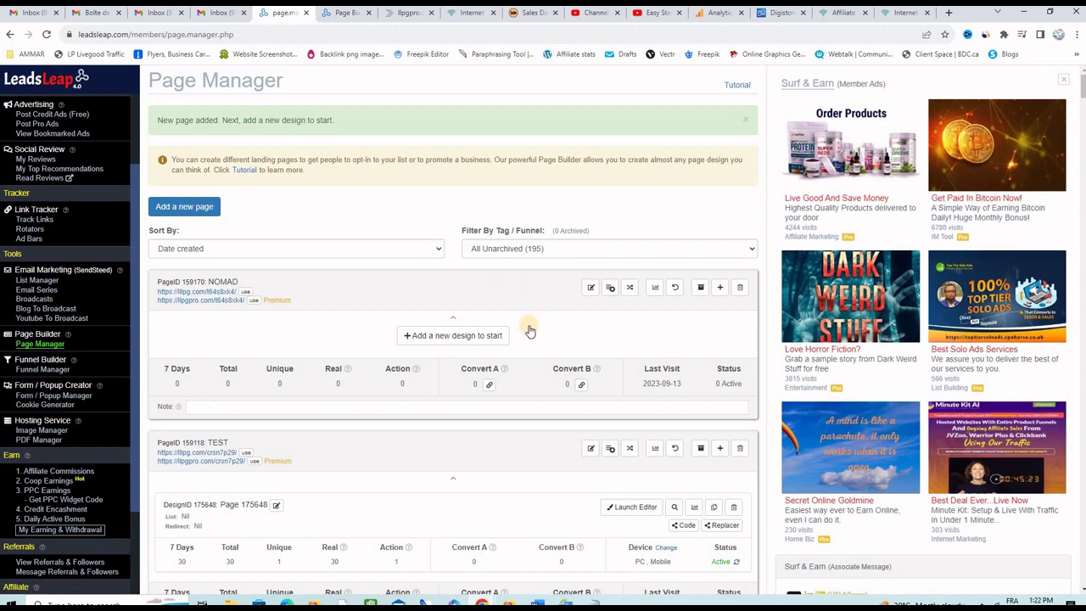
Add a design to the NOMAD page by importing it with the share code page-aCYdZTcw.
{"action": "left_click", "coordinate": [441, 340]}
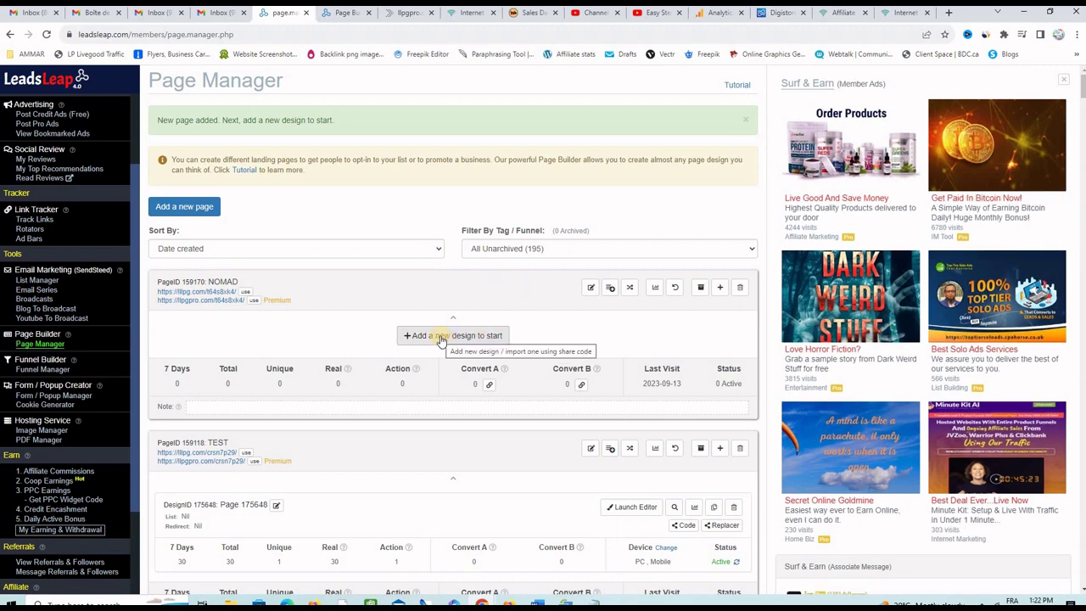
{"action": "left_click", "coordinate": [440, 340]}
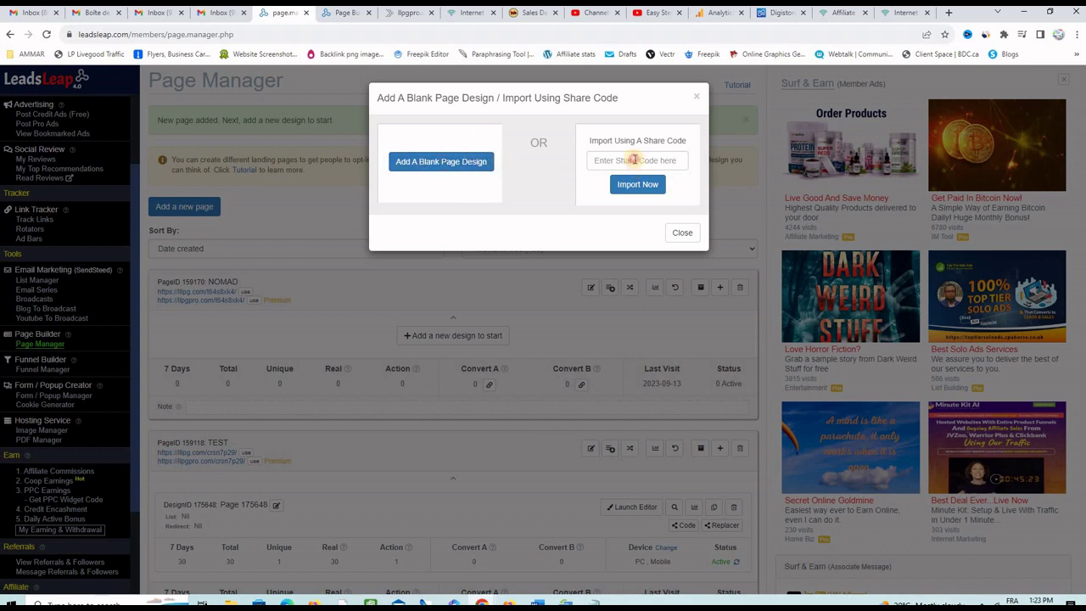
{"action": "left_click", "coordinate": [635, 160]}
{"action": "type", "text": "page-aCYdZTcw"}
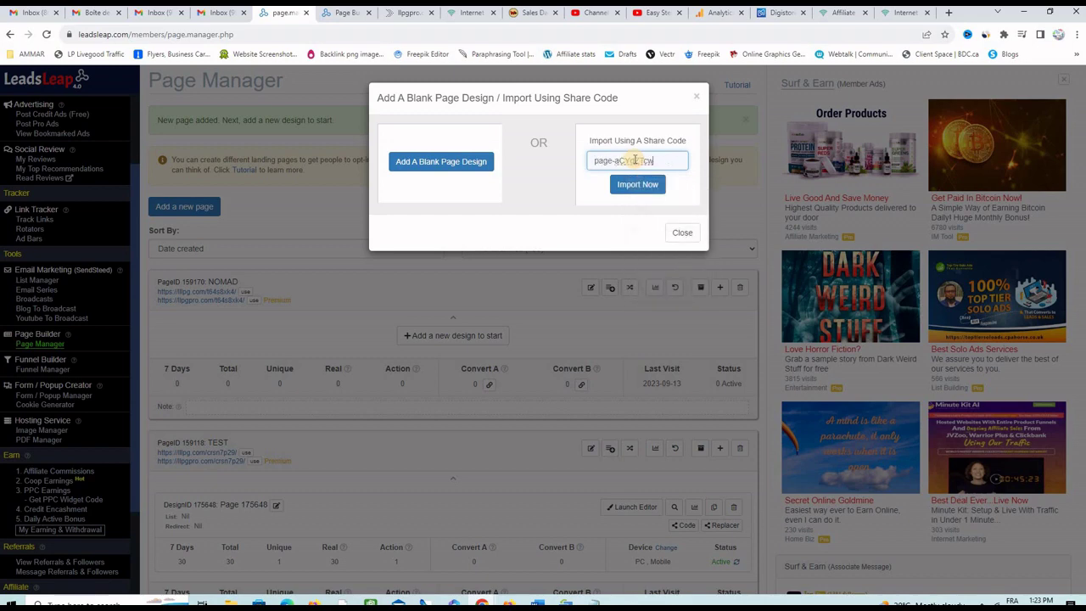
{"action": "left_click", "coordinate": [636, 184]}
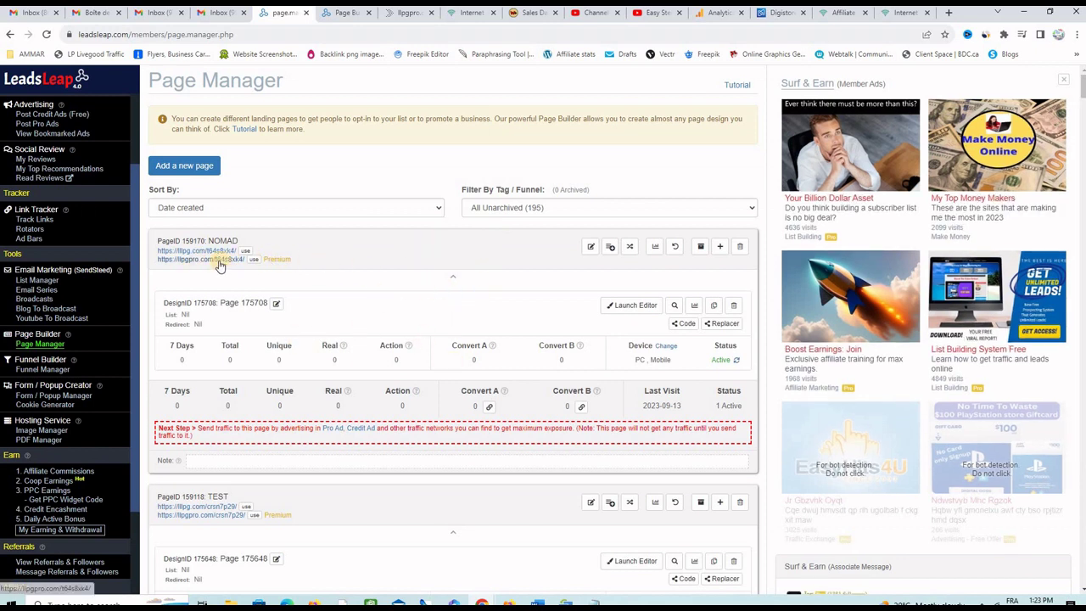
View the NOMAD page through its premium llpgpro.com link and launch the editor for its imported design.
{"action": "left_click", "coordinate": [202, 260]}
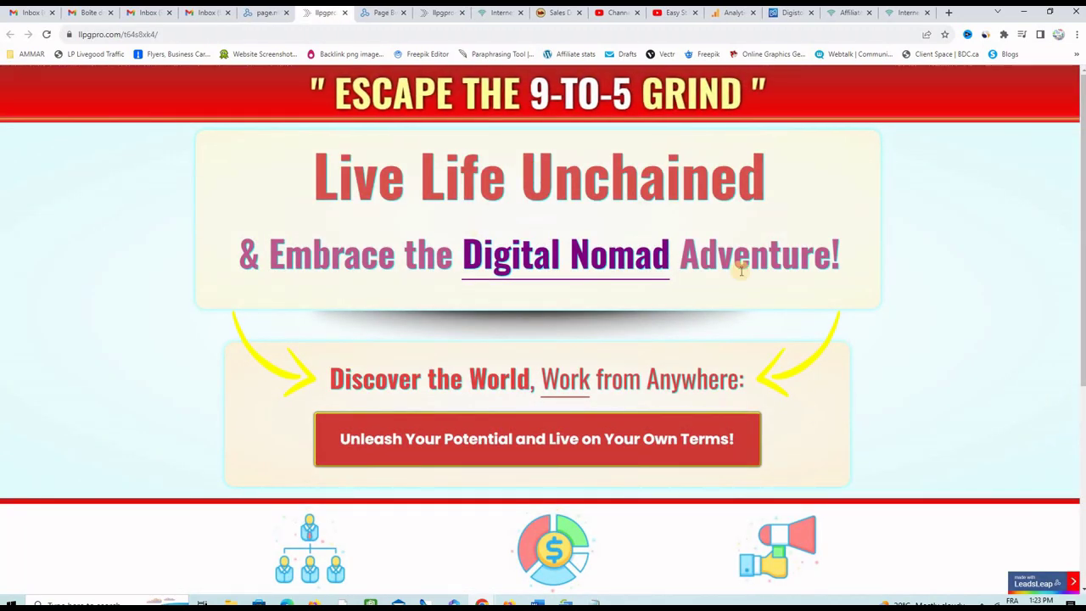
{"action": "left_click", "coordinate": [261, 15]}
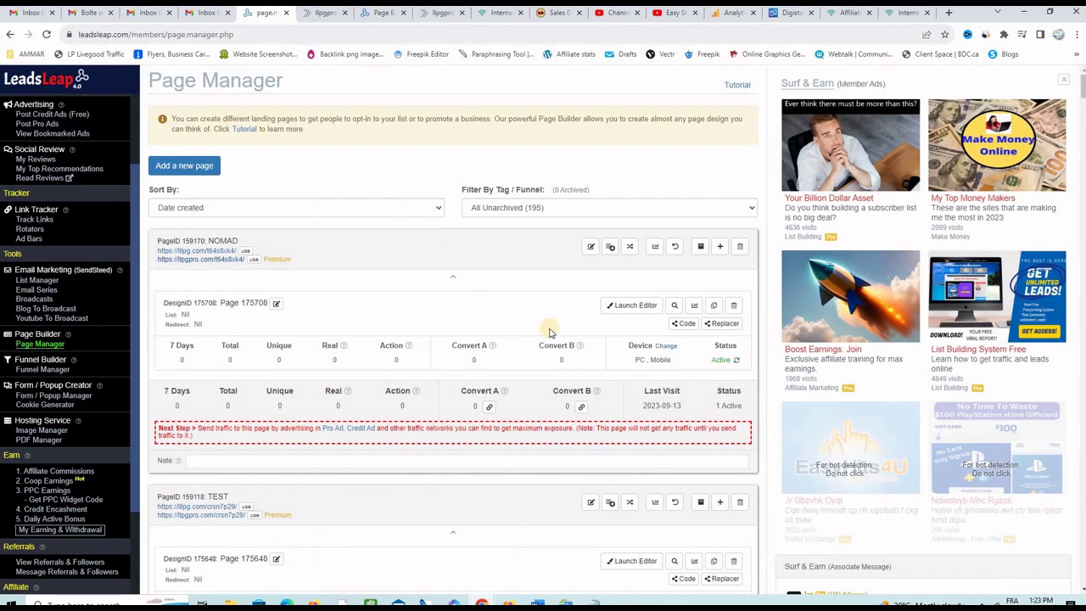
{"action": "left_click", "coordinate": [632, 307]}
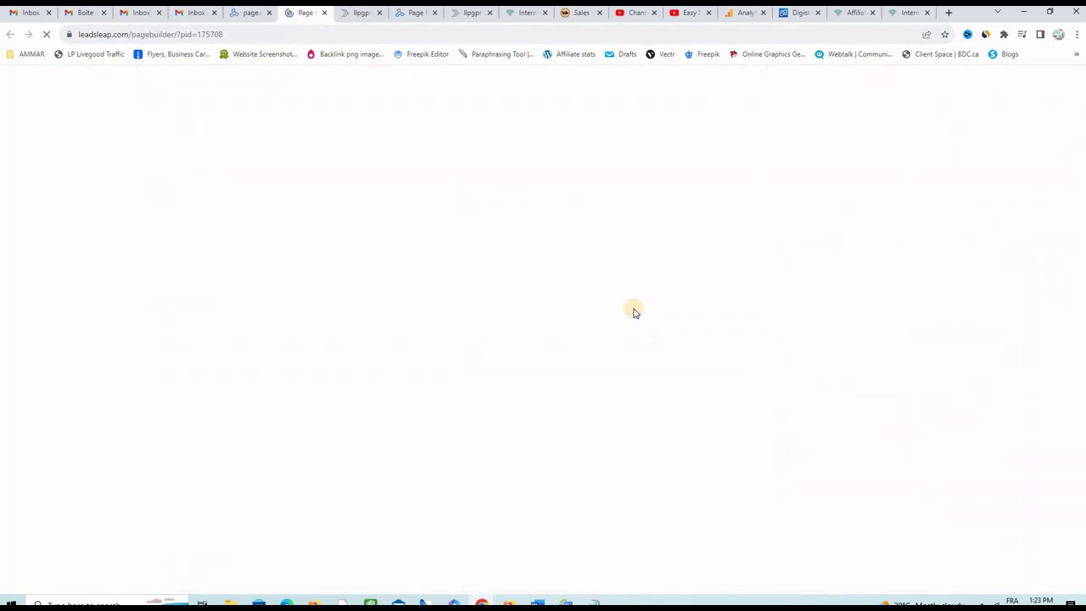